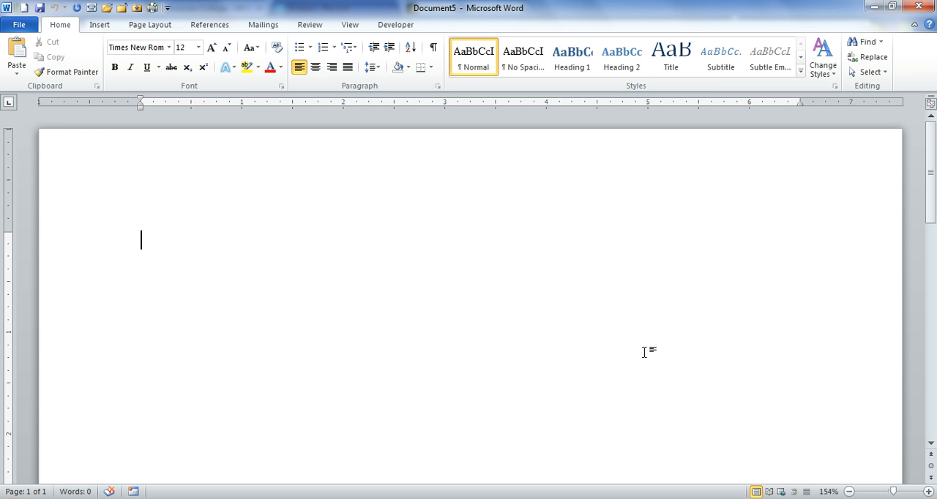
Insert a Blank built-in header and enter "Running head: TITLE OF PAPER" as its text.
{"action": "left_click", "coordinate": [99, 27]}
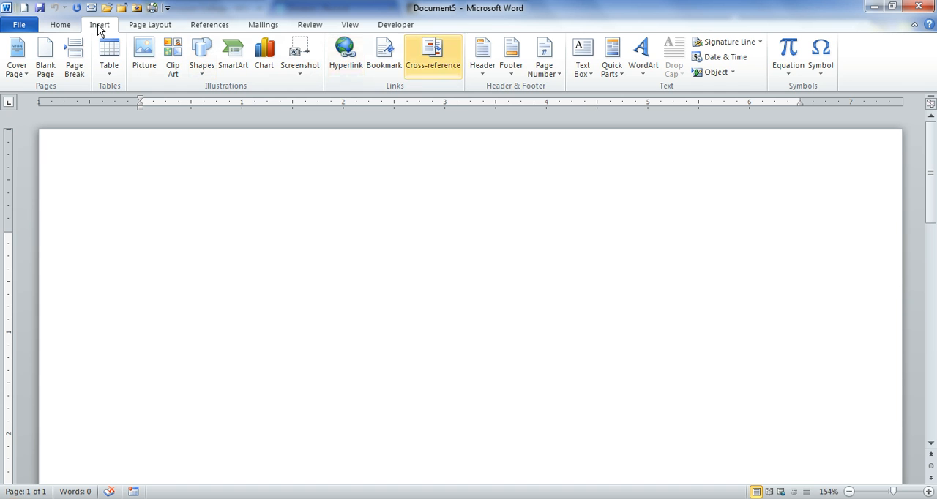
{"action": "left_click", "coordinate": [483, 59]}
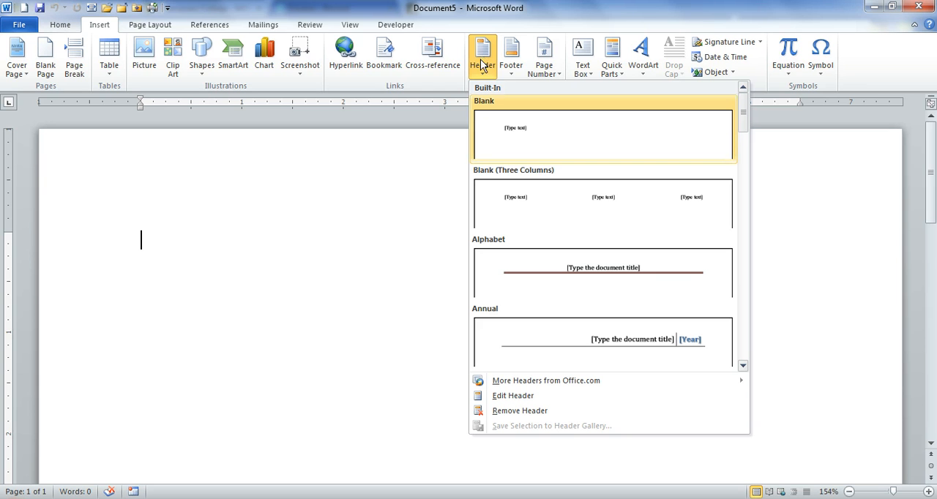
{"action": "left_click", "coordinate": [513, 139]}
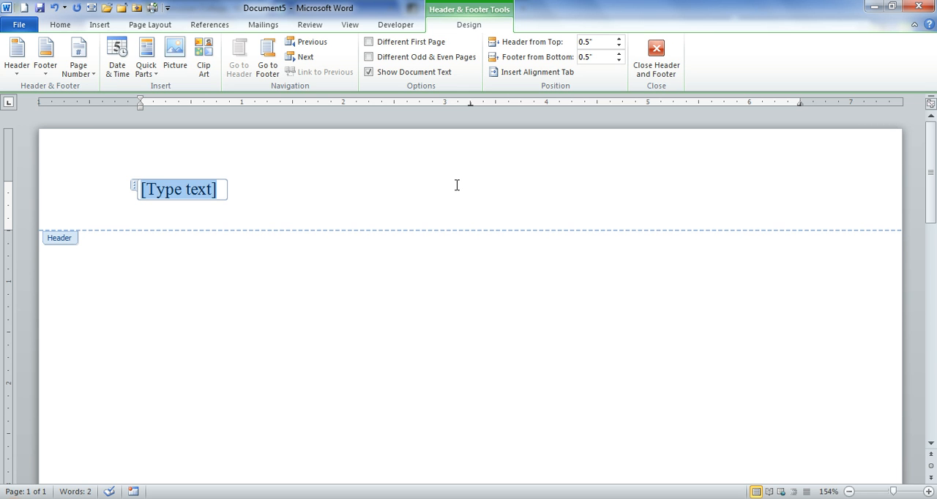
{"action": "type", "text": "Running"}
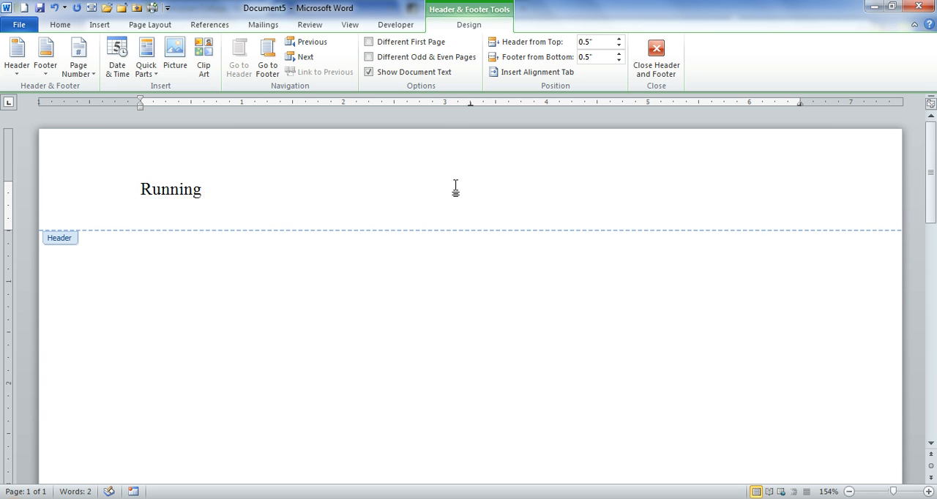
{"action": "type", "text": " head: TITLE OF"}
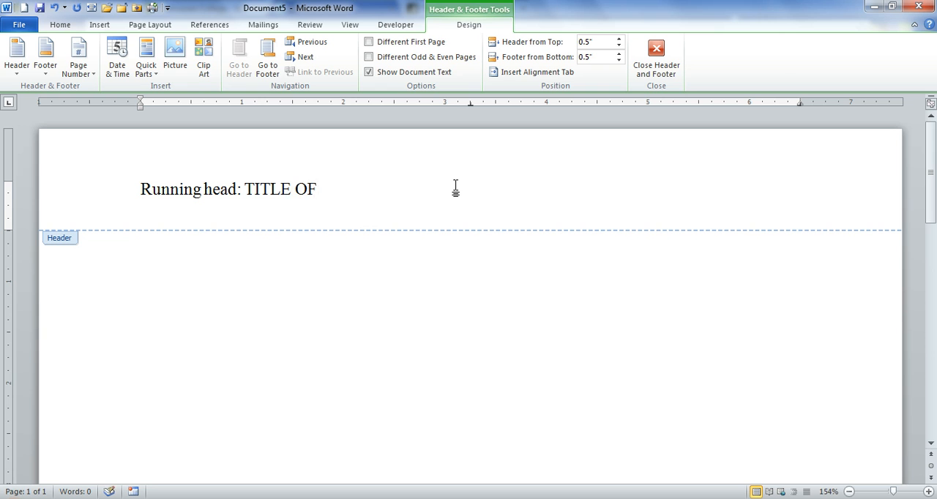
{"action": "type", "text": " PAPER"}
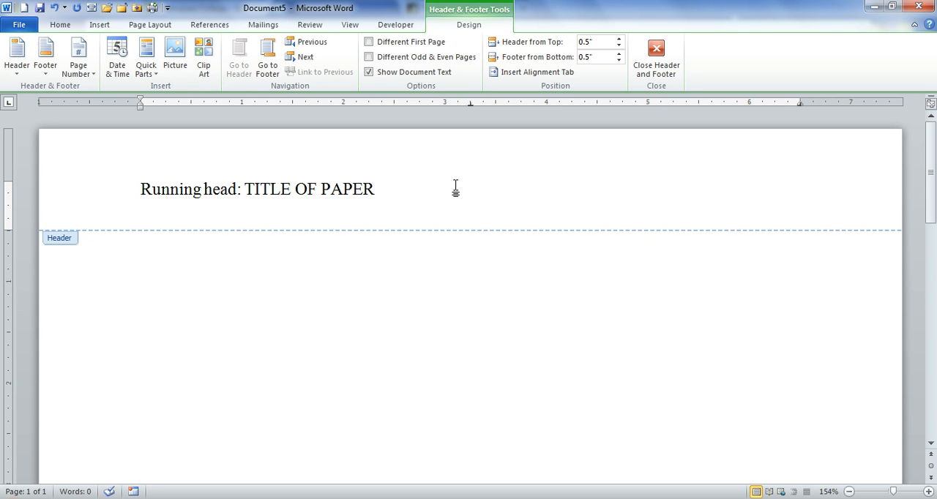
Add a Plain Number page number at the right edge of the header line, after the running head text.
{"action": "key", "text": "Tab"}
{"action": "key", "text": "Tab"}
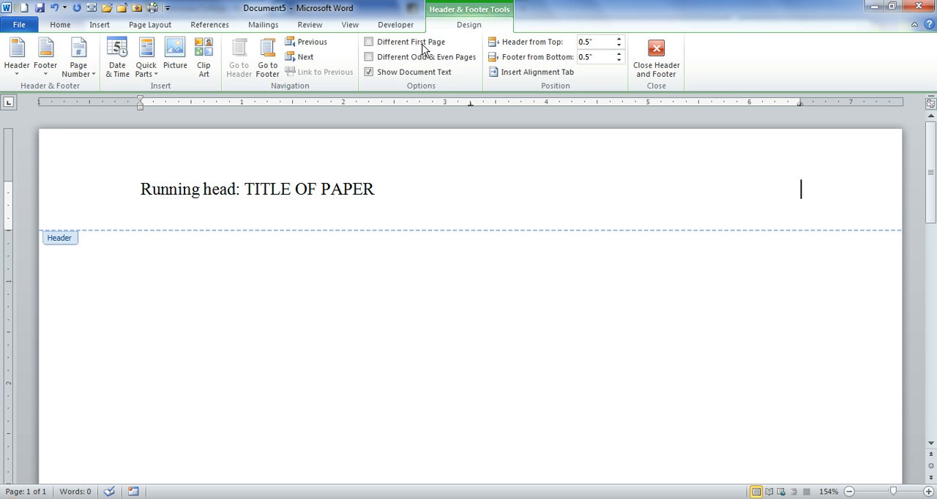
{"action": "left_click", "coordinate": [79, 68]}
{"action": "mouse_move", "coordinate": [117, 134]}
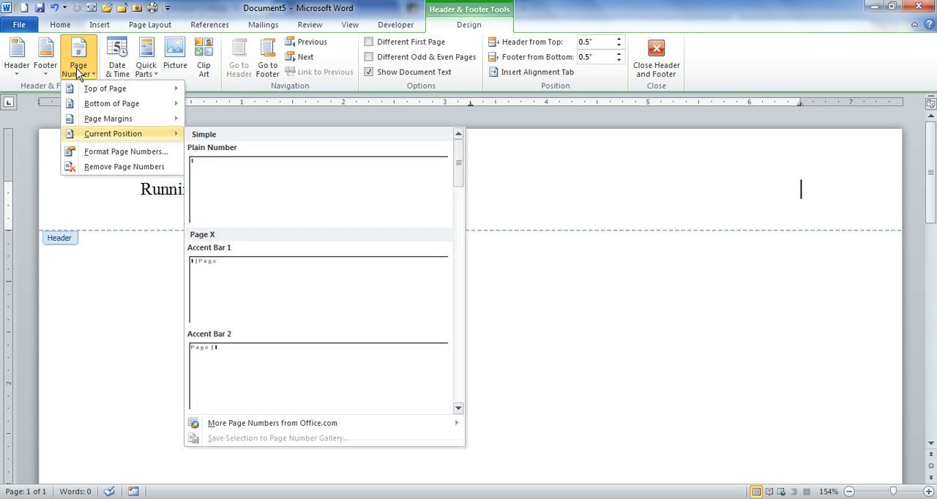
{"action": "left_click", "coordinate": [231, 189]}
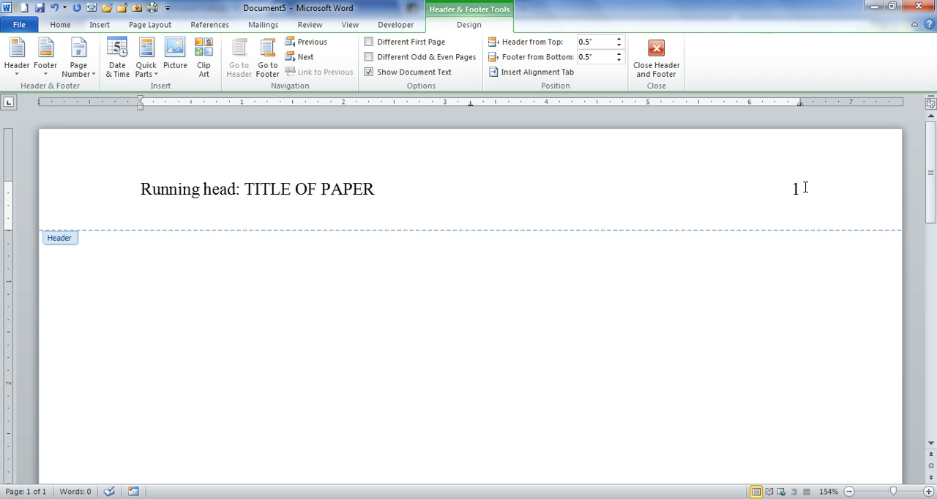
Copy the whole header line, enable Different First Page, paste the line into the first page header, and close header editing.
{"action": "left_click_drag", "start_coordinate": [805, 187], "coordinate": [121, 184]}
{"action": "key", "text": "ctrl+c"}
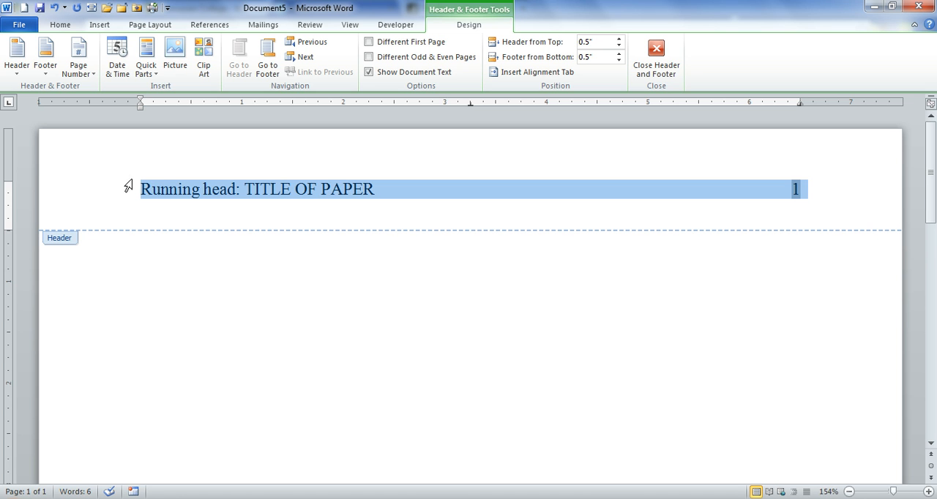
{"action": "left_click", "coordinate": [60, 25]}
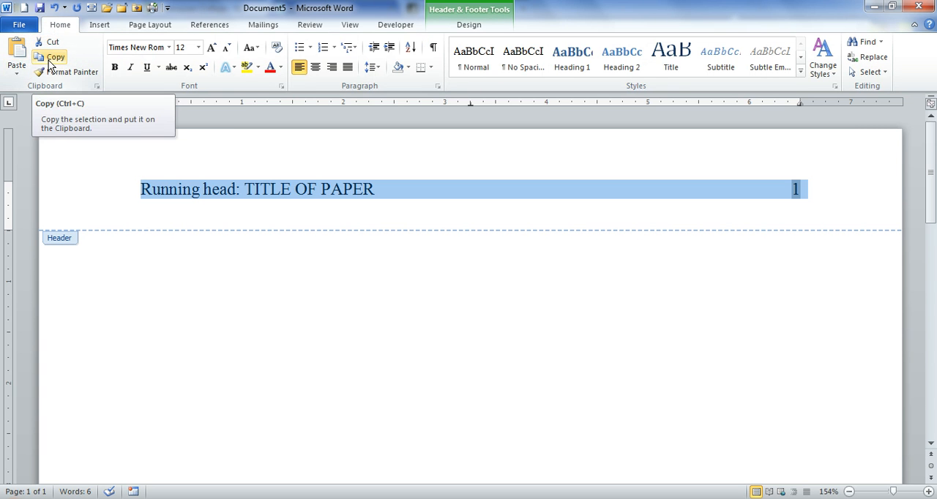
{"action": "left_click", "coordinate": [472, 25]}
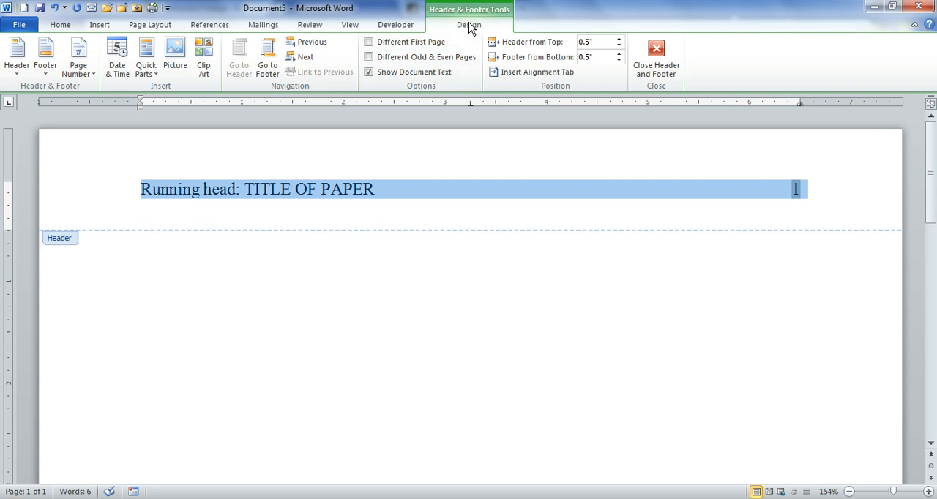
{"action": "left_click", "coordinate": [368, 43]}
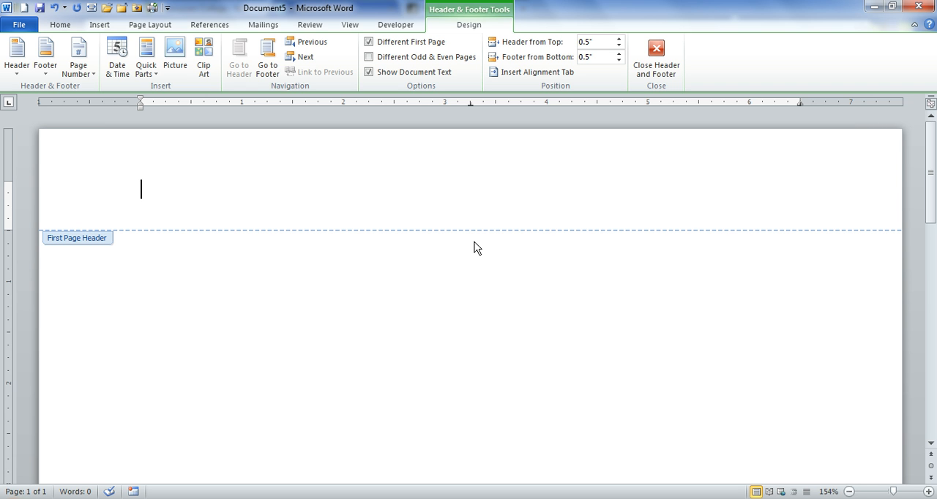
{"action": "key", "text": "ctrl+v"}
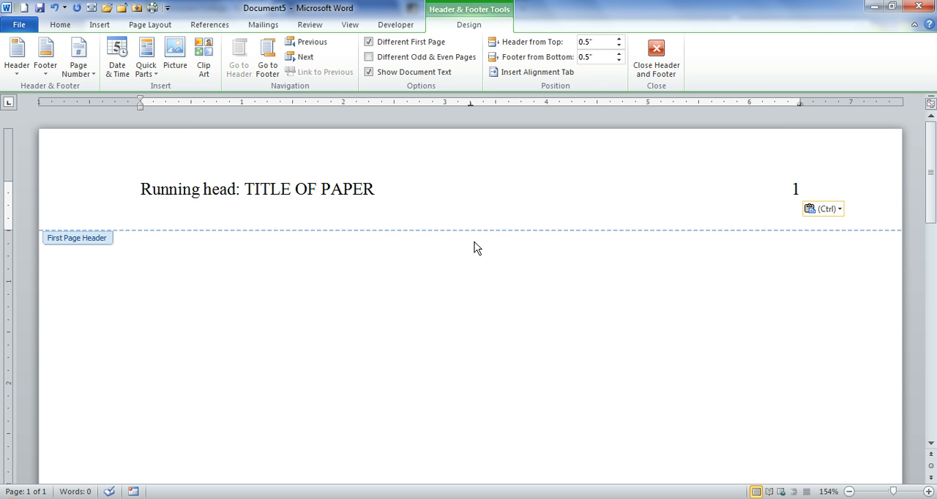
{"action": "left_click", "coordinate": [59, 26]}
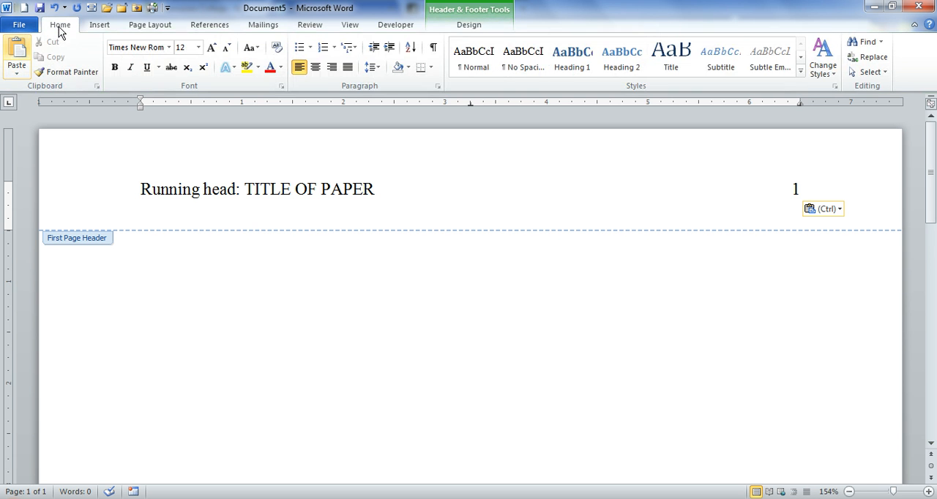
{"action": "left_click", "coordinate": [463, 29]}
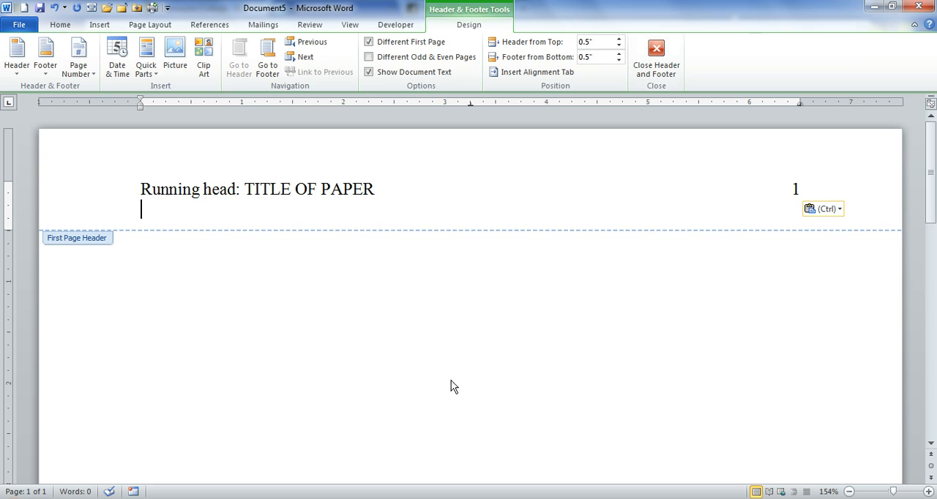
{"action": "left_click", "coordinate": [655, 60]}
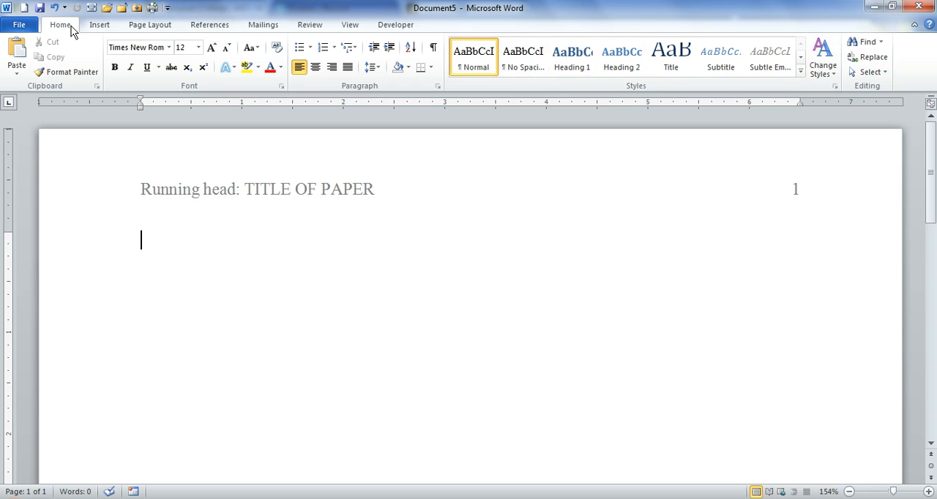
Apply the No Spacing style to the body paragraph and set its line spacing to 2.0.
{"action": "left_click", "coordinate": [522, 66]}
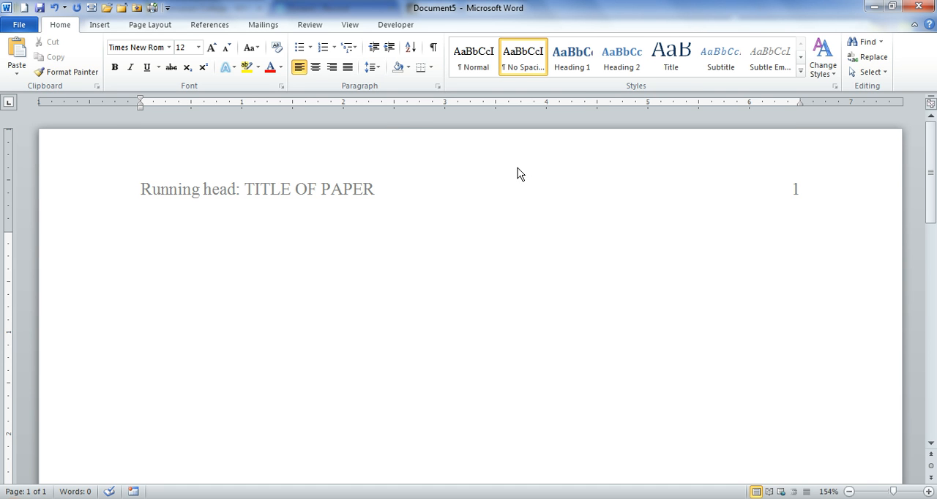
{"action": "left_click", "coordinate": [375, 67]}
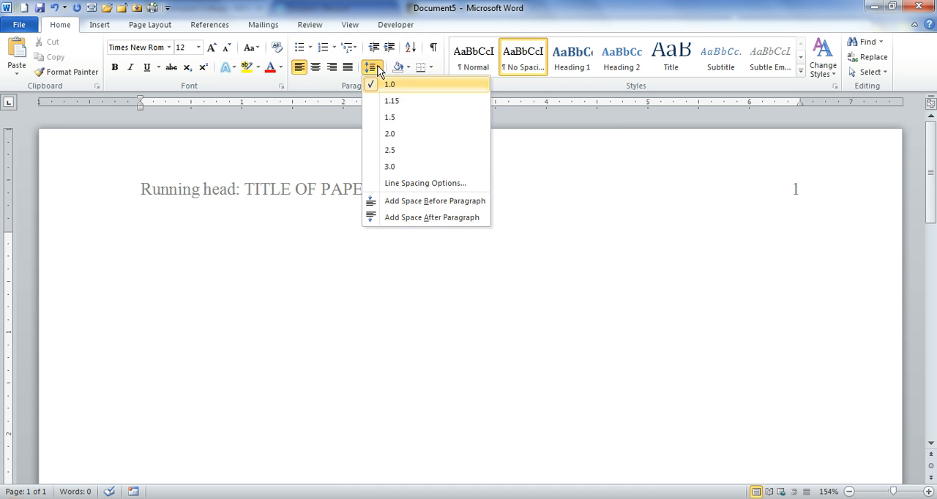
{"action": "left_click", "coordinate": [393, 136]}
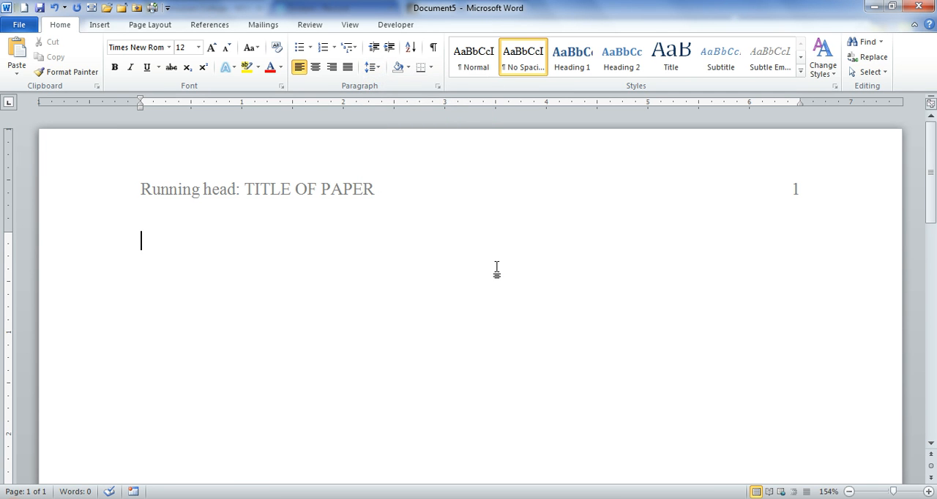
Move down several blank lines on the first page and add the centered line "Title of Paper".
{"action": "key", "text": "Return"}
{"action": "key", "text": "Return"}
{"action": "key", "text": "Return"}
{"action": "key", "text": "Return"}
{"action": "key", "text": "Return"}
{"action": "key", "text": "Return"}
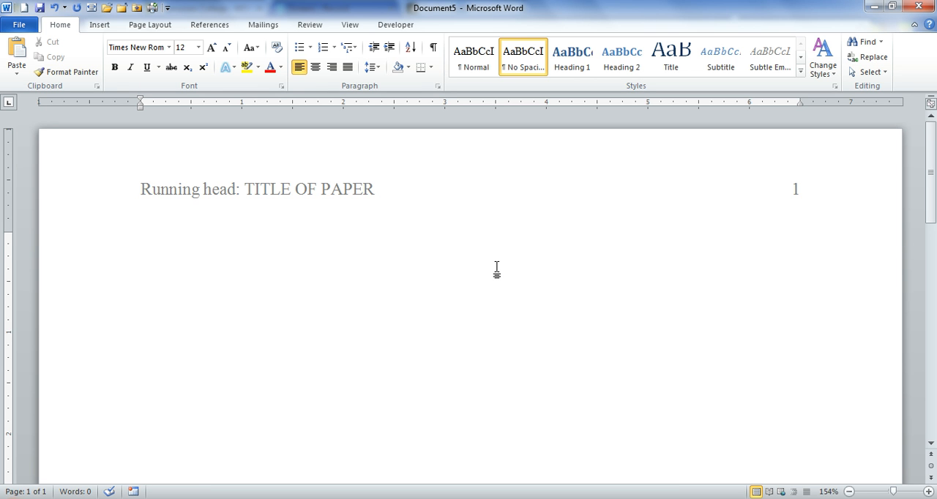
{"action": "left_click", "coordinate": [316, 67]}
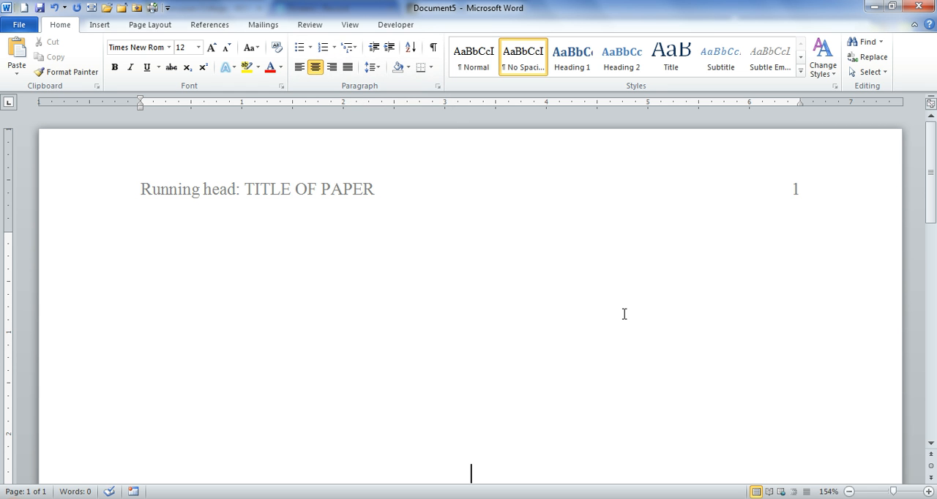
{"action": "type", "text": "Title of"}
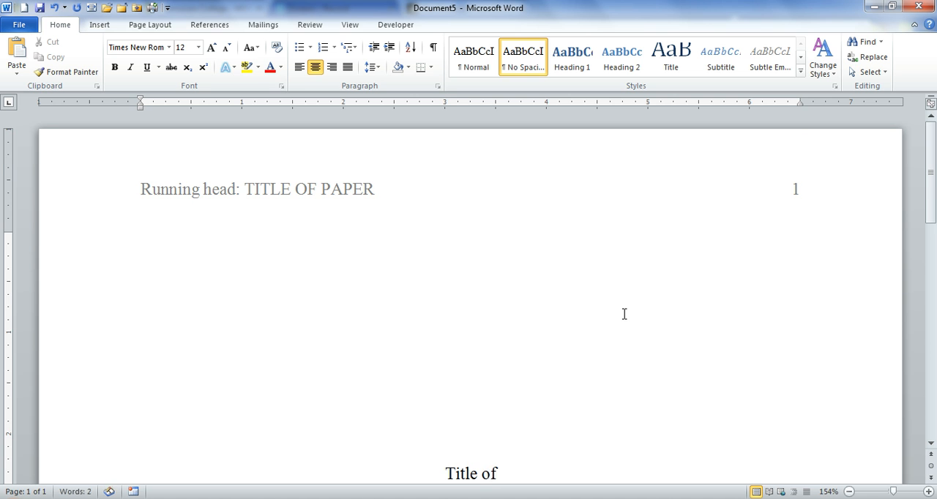
{"action": "type", "text": " Paper"}
{"action": "key", "text": "Return"}
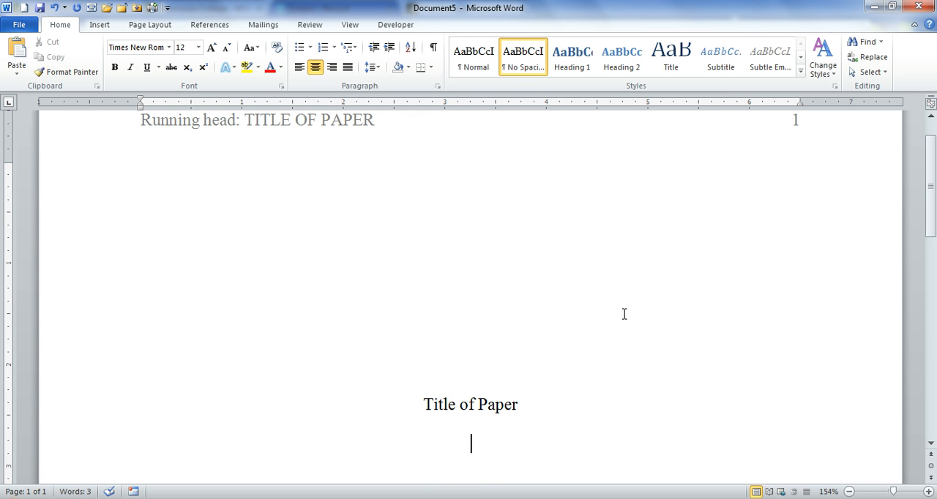
Add the lines "Your Name" and "School's Name" below the title and insert a page break after them.
{"action": "type", "text": "Your Name"}
{"action": "key", "text": "Return"}
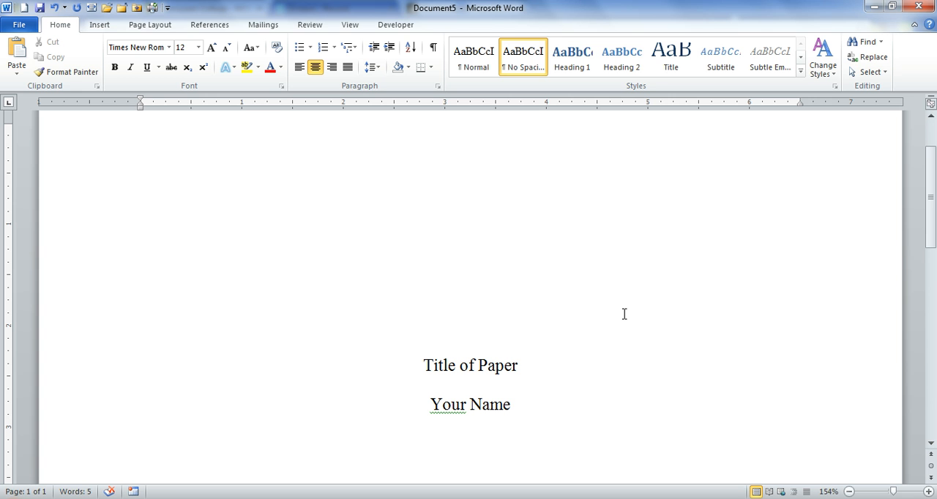
{"action": "type", "text": "School's N"}
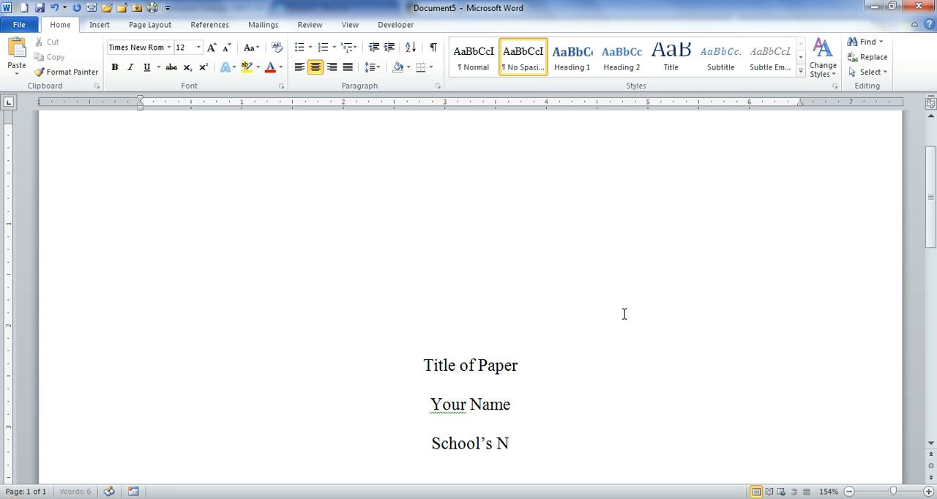
{"action": "type", "text": "ame"}
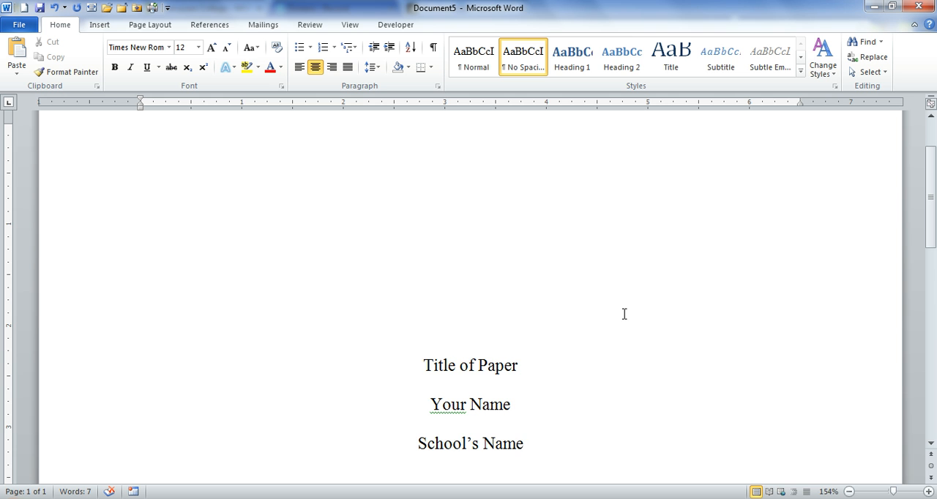
{"action": "key", "text": "ctrl+Return"}
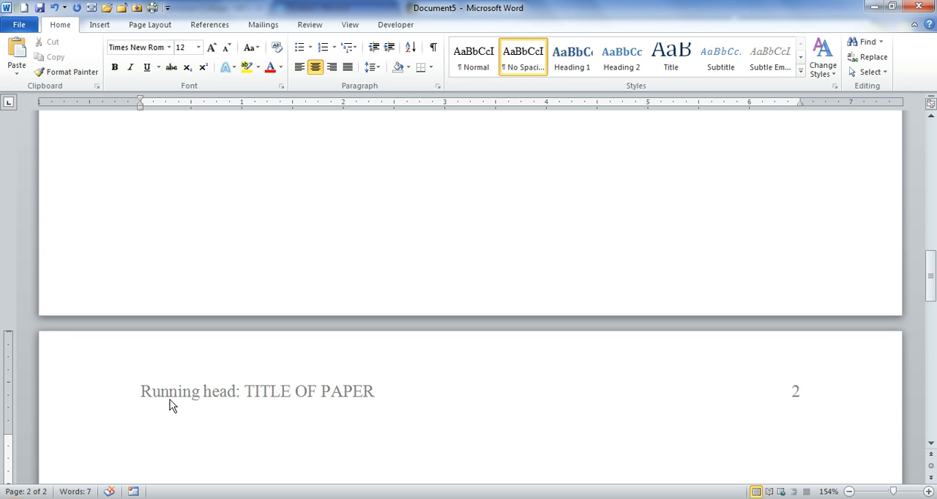
Delete "Running head:" from the second page's header, compare it with the first page header, and close header editing.
{"action": "double_click", "coordinate": [247, 394]}
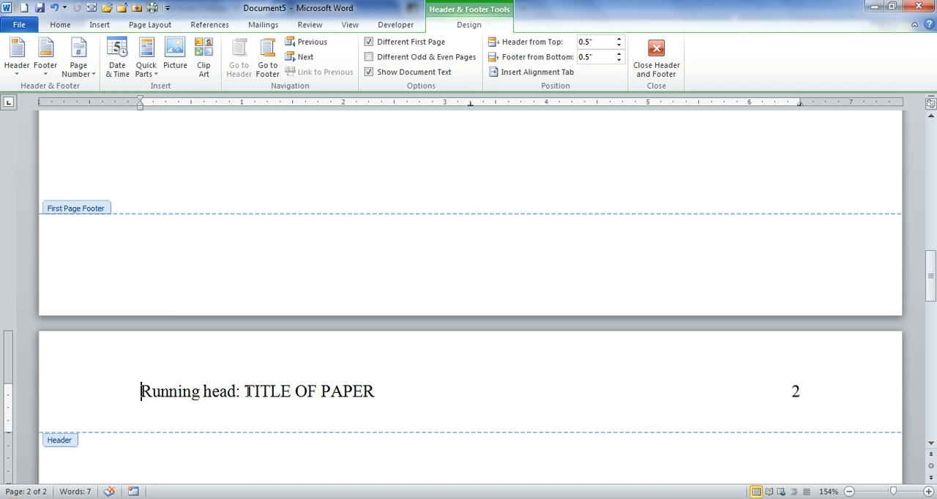
{"action": "left_click_drag", "start_coordinate": [248, 391], "coordinate": [161, 401]}
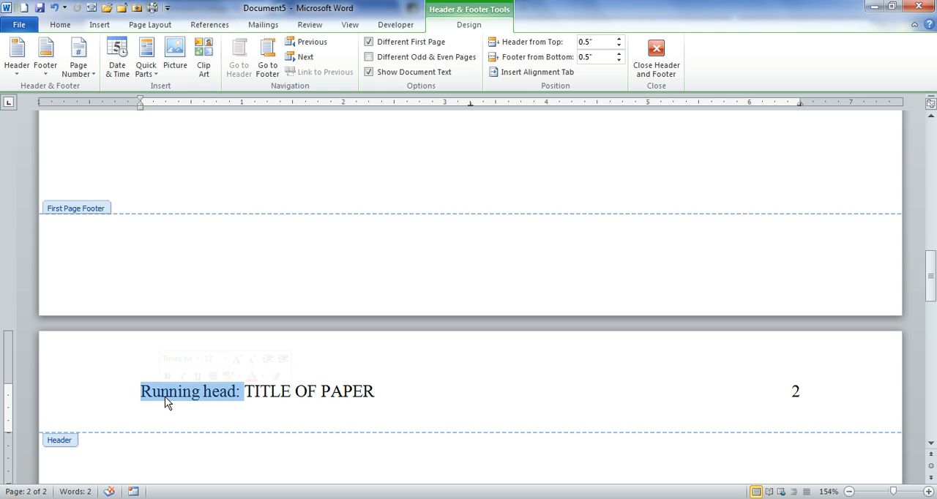
{"action": "key", "text": "Delete"}
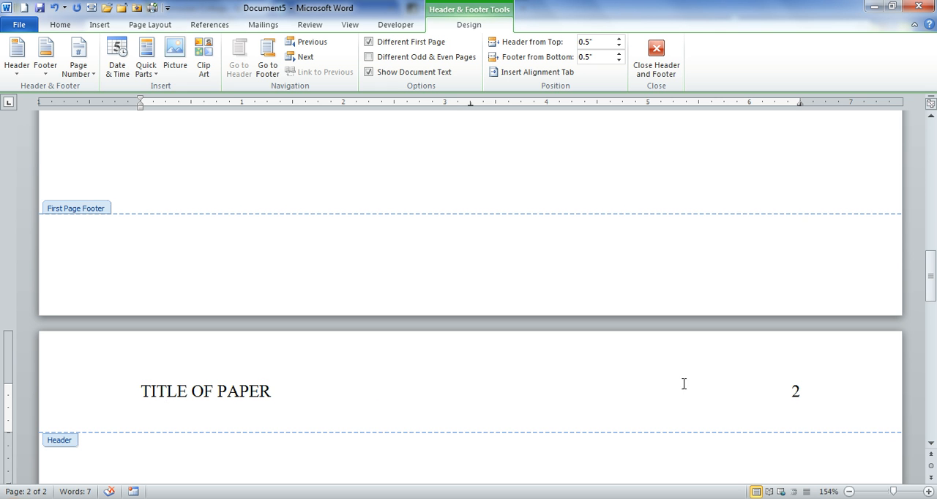
{"action": "left_click_drag", "start_coordinate": [934, 286], "coordinate": [933, 141]}
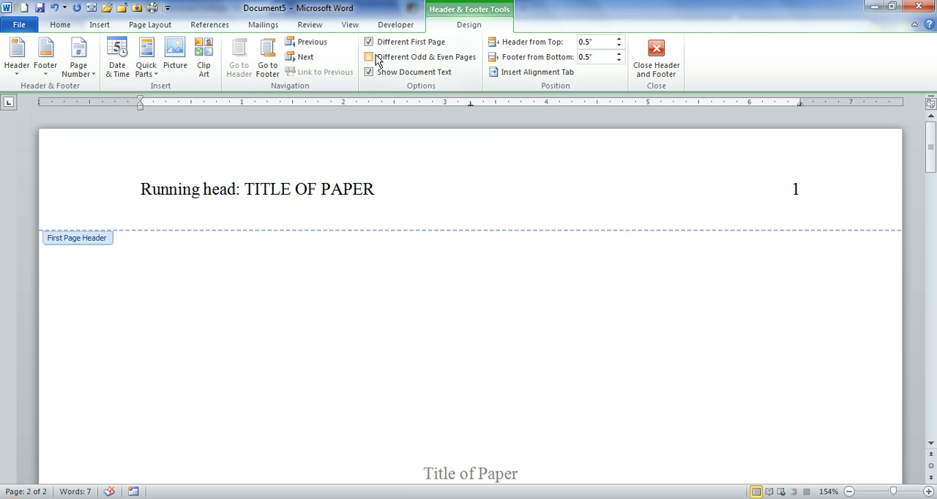
{"action": "left_click", "coordinate": [933, 143]}
{"action": "left_click_drag", "start_coordinate": [933, 143], "coordinate": [924, 285]}
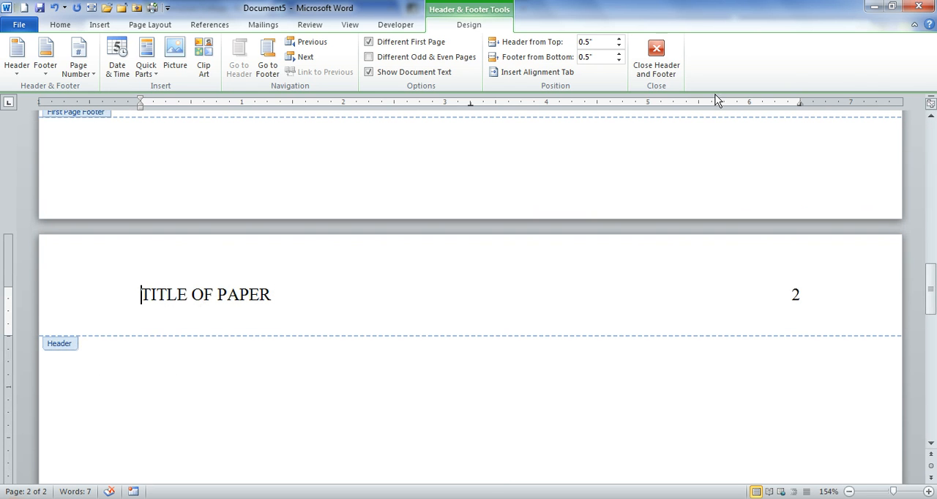
{"action": "left_click", "coordinate": [656, 47]}
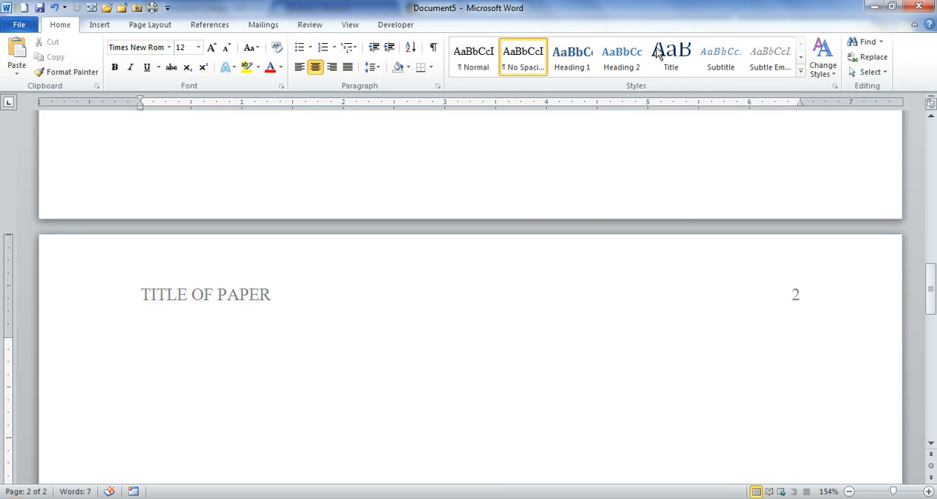